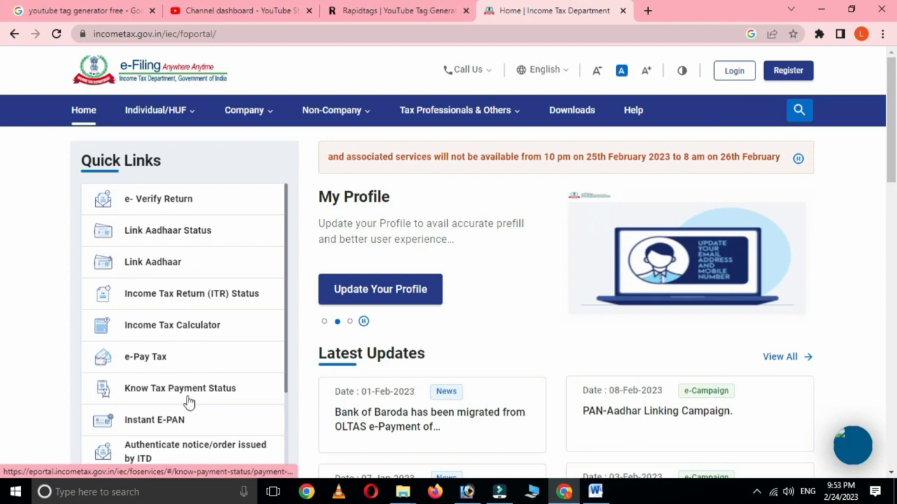
Step: Open the Instant E-PAN service from the e-Filing home page's Quick Links
{"action": "left_click", "coordinate": [158, 425]}
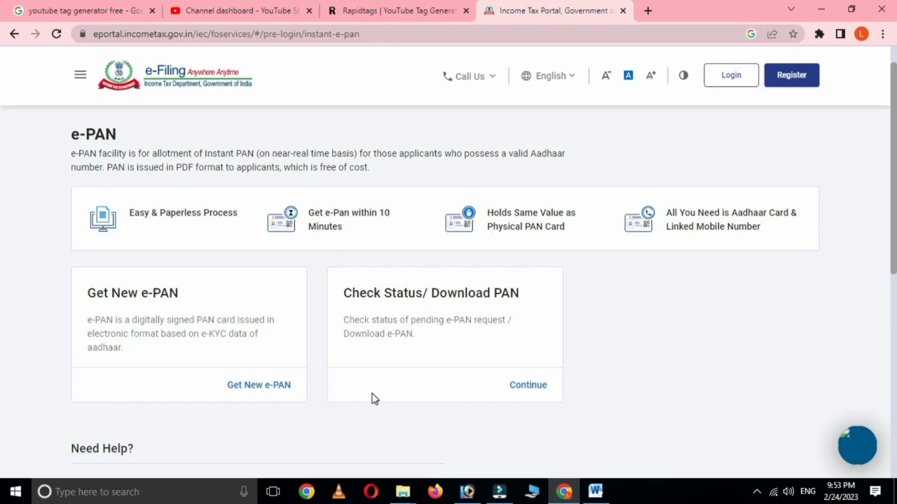
Step: Choose Get New e-PAN and begin entering the Aadhaar number
{"action": "left_click", "coordinate": [253, 391]}
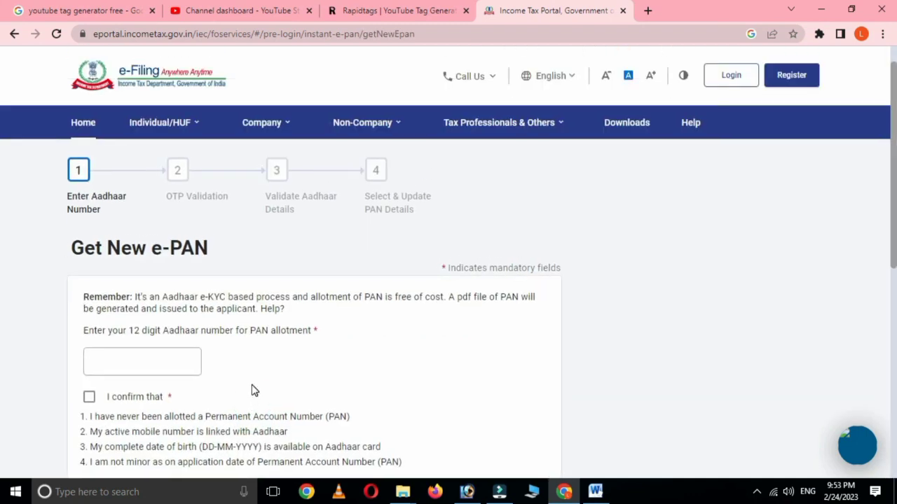
{"action": "left_click", "coordinate": [152, 357]}
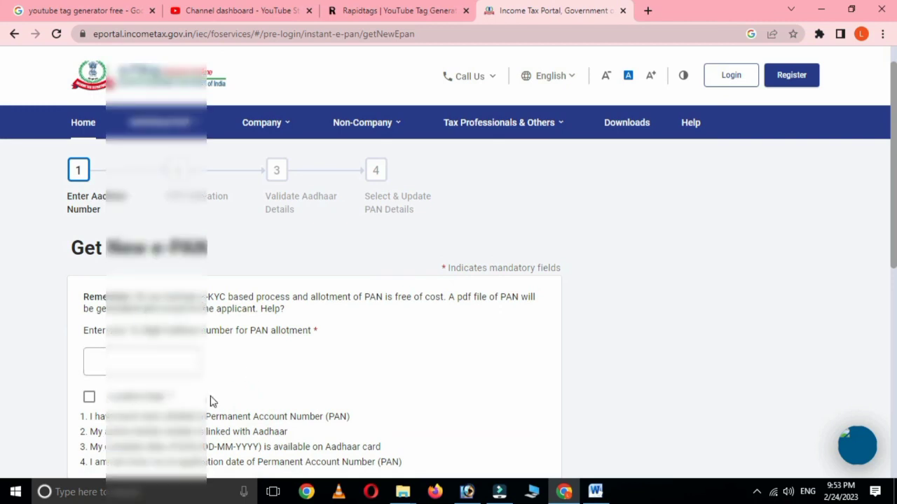
Step: Enter the Aadhaar number, confirm PAN eligibility, and continue to OTP Validation
{"action": "scroll", "coordinate": [211, 400], "scroll_direction": "down", "scroll_amount": 1}
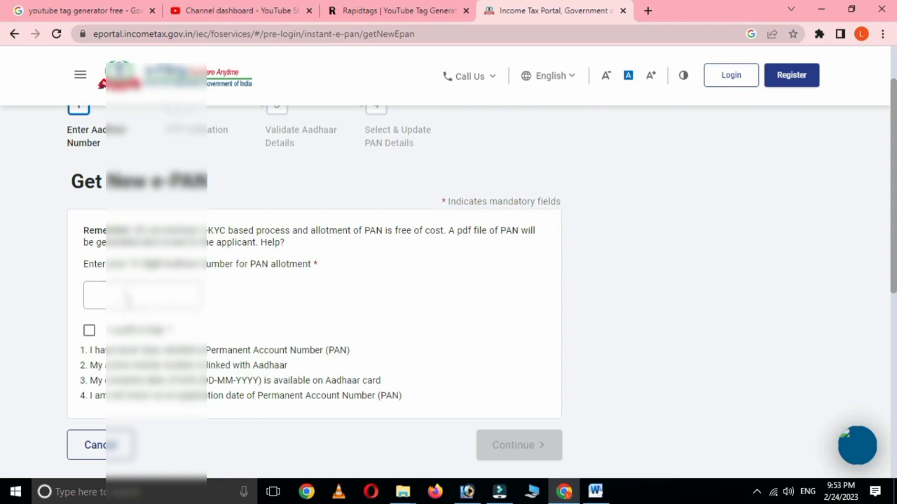
{"action": "left_click", "coordinate": [126, 295]}
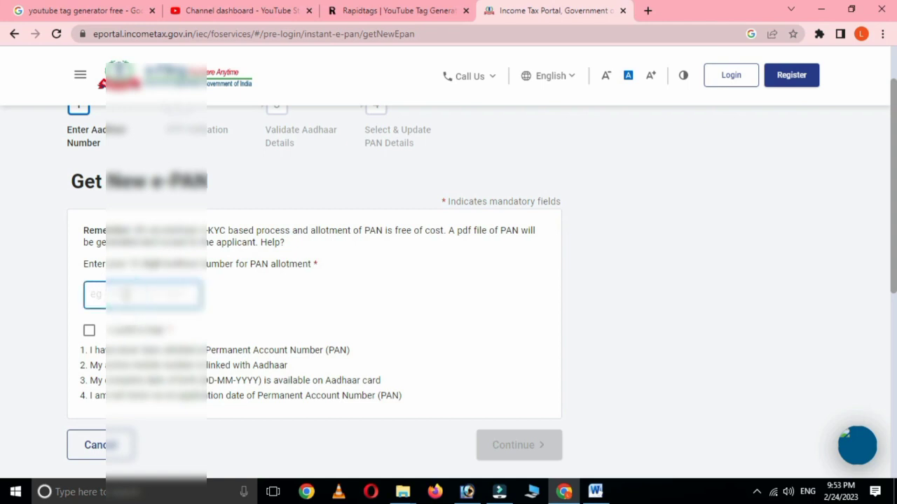
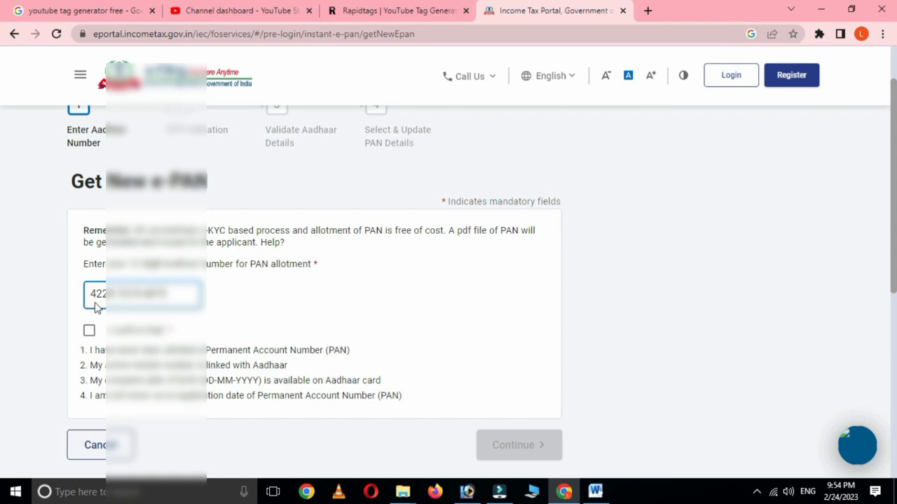
{"action": "left_click", "coordinate": [90, 331]}
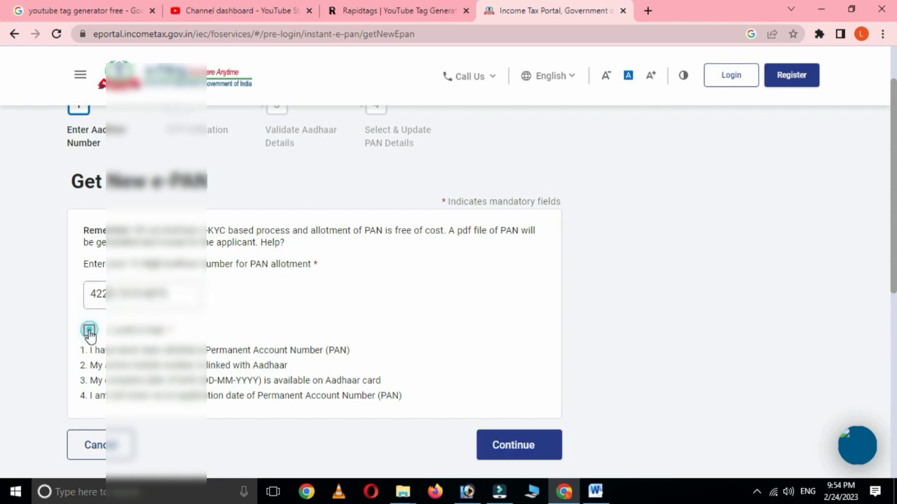
{"action": "left_click", "coordinate": [519, 447]}
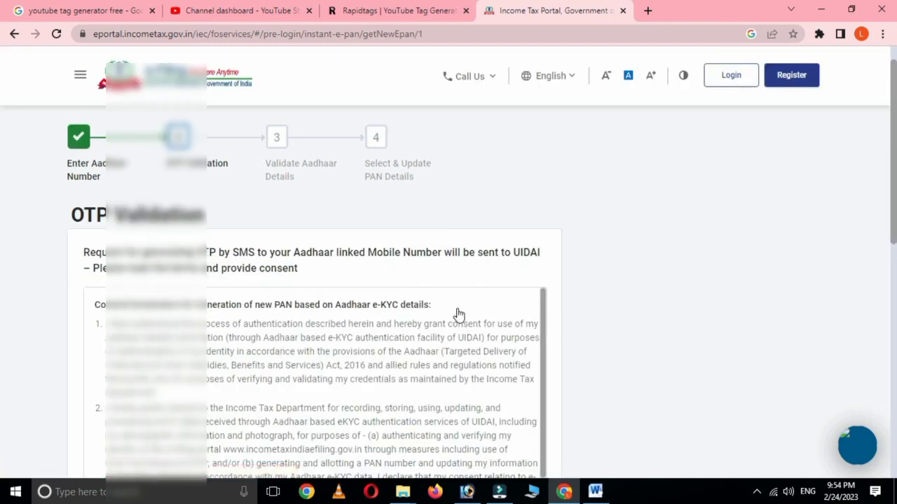
Step: Accept the Aadhaar e-KYC consent terms and request an Aadhaar OTP to the linked mobile
{"action": "scroll", "coordinate": [456, 314], "scroll_direction": "down", "scroll_amount": 2}
{"action": "scroll", "coordinate": [457, 314], "scroll_direction": "down", "scroll_amount": 5}
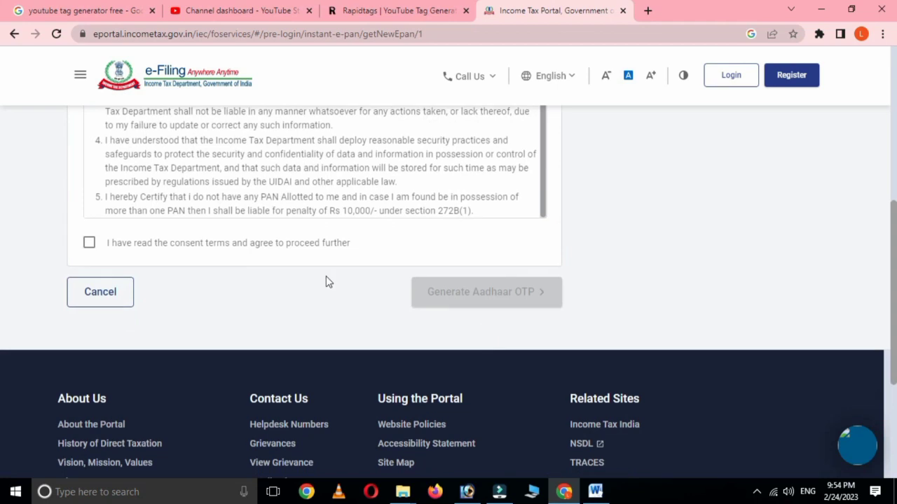
{"action": "left_click", "coordinate": [89, 243]}
{"action": "scroll", "coordinate": [315, 267], "scroll_direction": "up", "scroll_amount": 1}
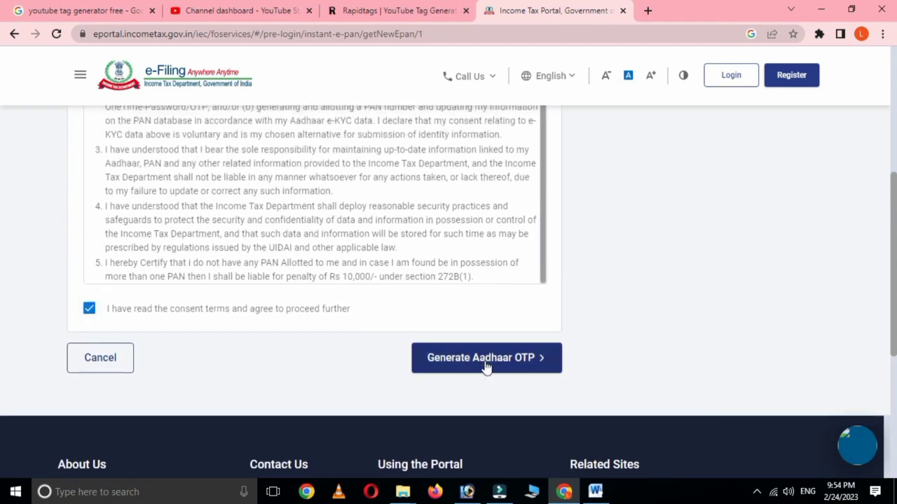
{"action": "left_click", "coordinate": [462, 364]}
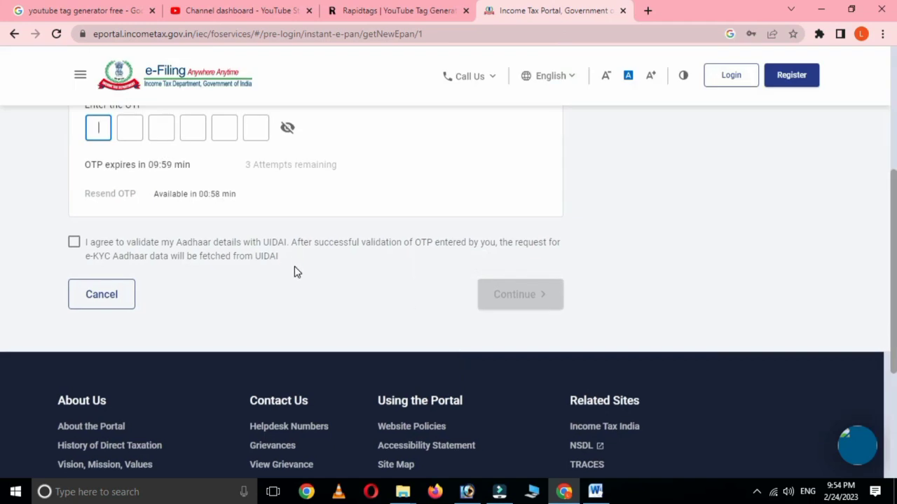
Step: Enter the received six-digit OTP and agree to Aadhaar validation with UIDAI
{"action": "scroll", "coordinate": [294, 271], "scroll_direction": "up", "scroll_amount": 1}
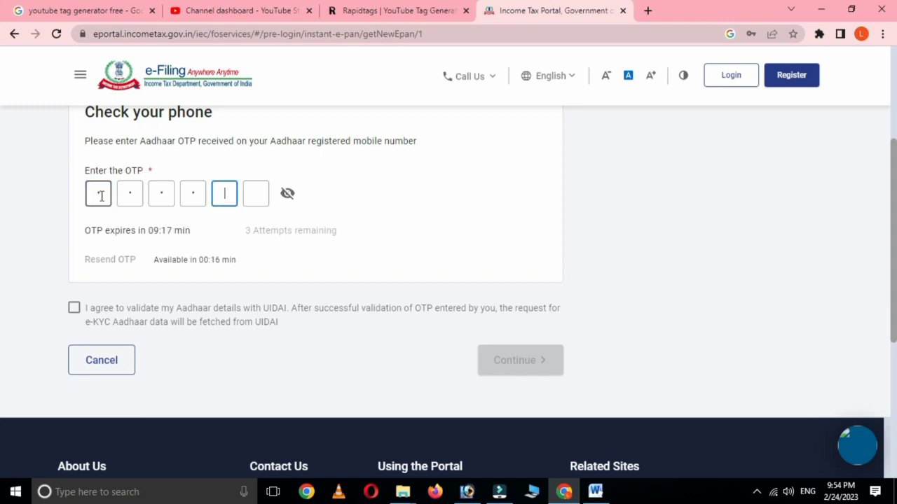
{"action": "type", "text": "1"}
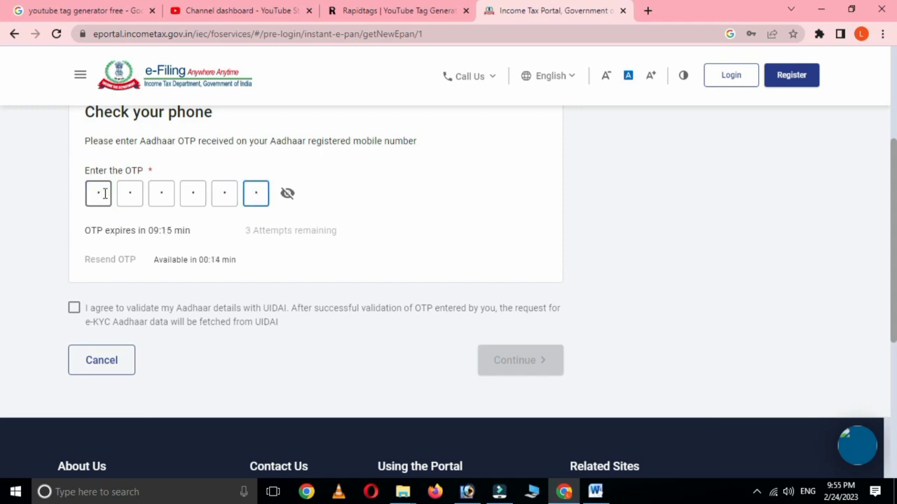
{"action": "left_click", "coordinate": [74, 308]}
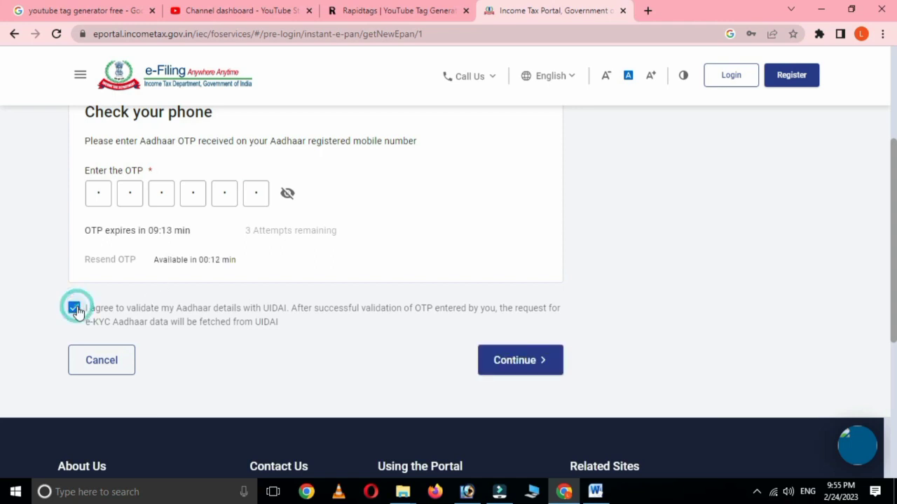
Step: Fetch the Aadhaar details, declare them correct with 'I accept that', and proceed to email verification
{"action": "left_click", "coordinate": [518, 366]}
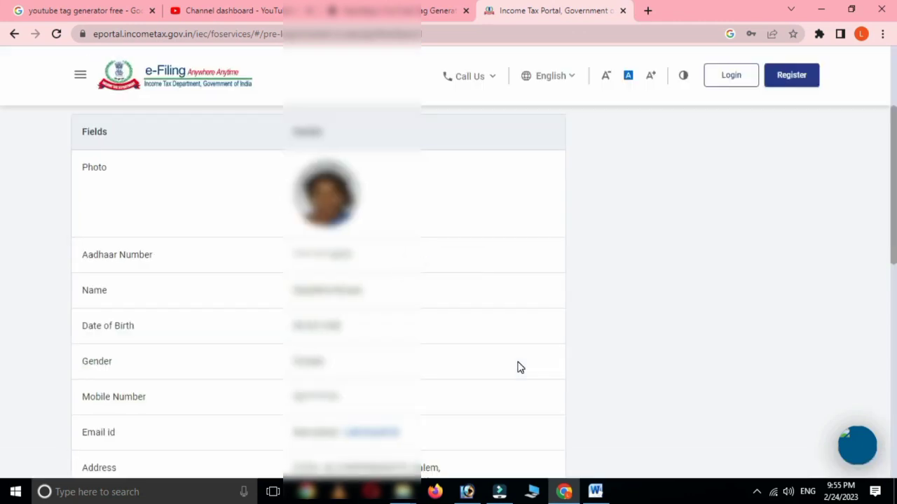
{"action": "scroll", "coordinate": [408, 305], "scroll_direction": "down", "scroll_amount": 1}
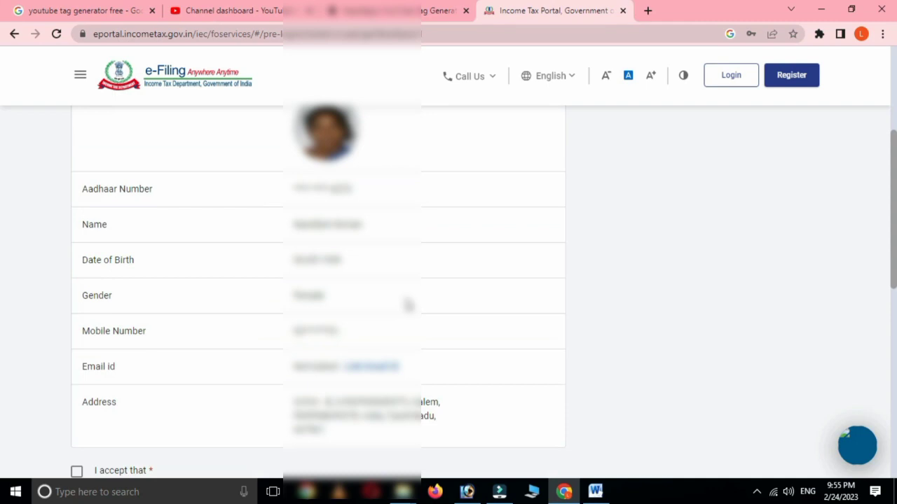
{"action": "scroll", "coordinate": [409, 305], "scroll_direction": "down", "scroll_amount": 1}
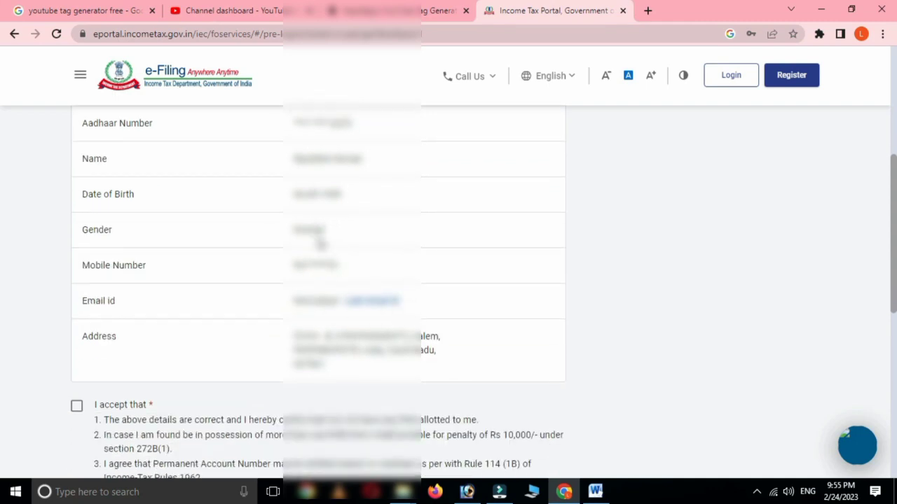
{"action": "scroll", "coordinate": [403, 322], "scroll_direction": "down", "scroll_amount": 1}
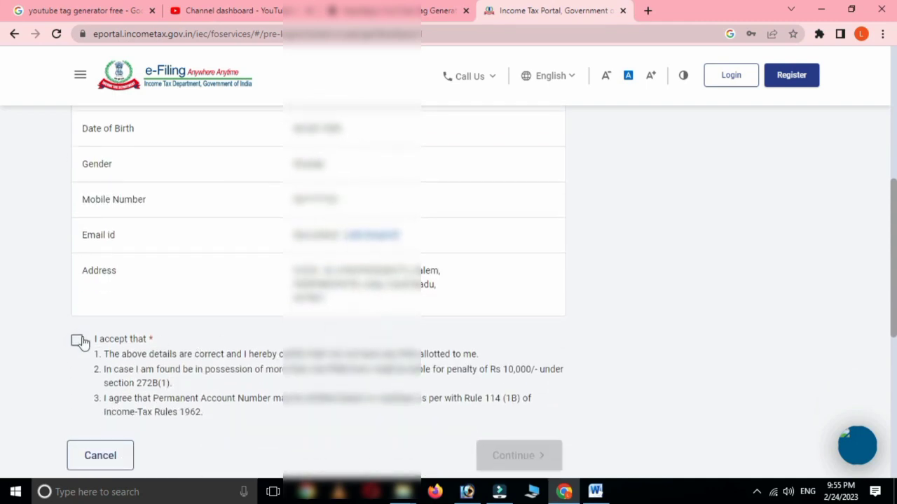
{"action": "left_click", "coordinate": [77, 341]}
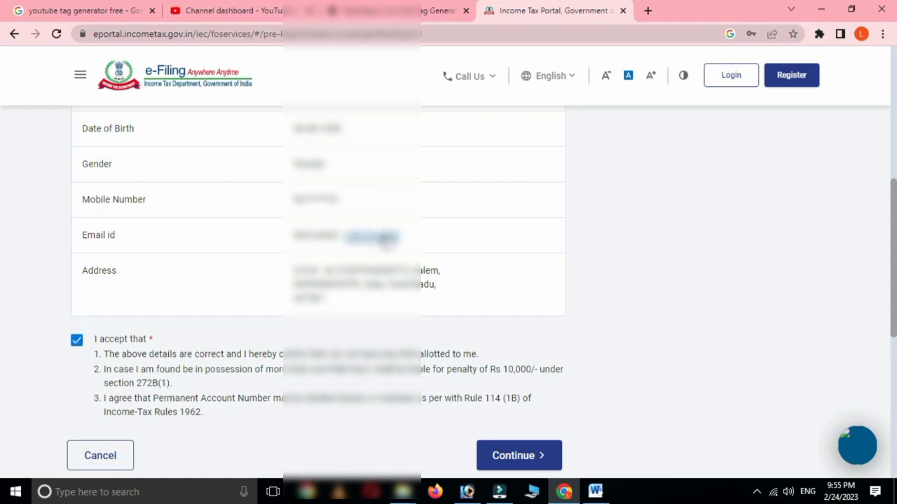
{"action": "scroll", "coordinate": [403, 339], "scroll_direction": "down", "scroll_amount": 1}
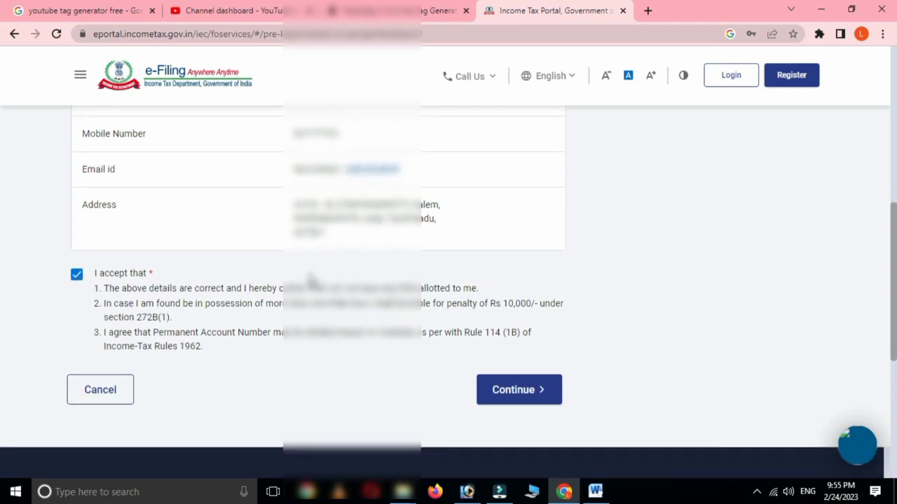
{"action": "scroll", "coordinate": [308, 284], "scroll_direction": "up", "scroll_amount": 2}
{"action": "scroll", "coordinate": [315, 291], "scroll_direction": "up", "scroll_amount": 2}
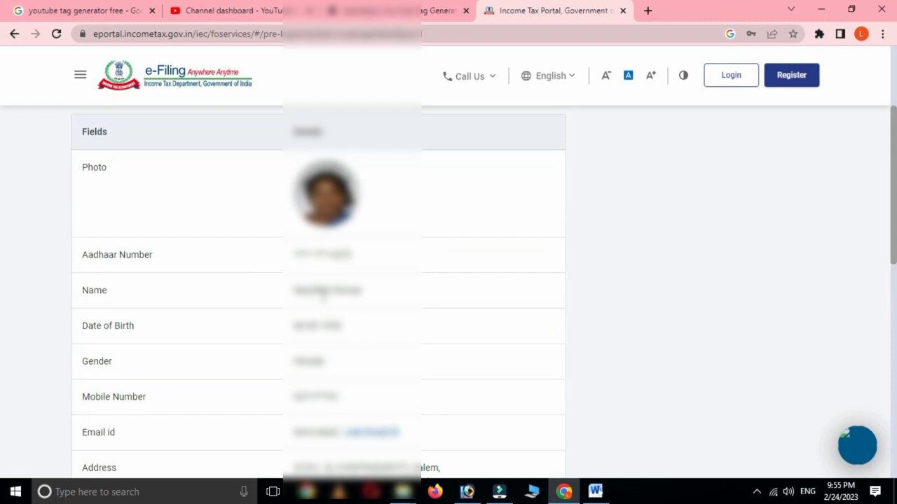
{"action": "scroll", "coordinate": [323, 301], "scroll_direction": "down", "scroll_amount": 3}
{"action": "scroll", "coordinate": [448, 281], "scroll_direction": "down", "scroll_amount": 2}
{"action": "left_click", "coordinate": [505, 323]}
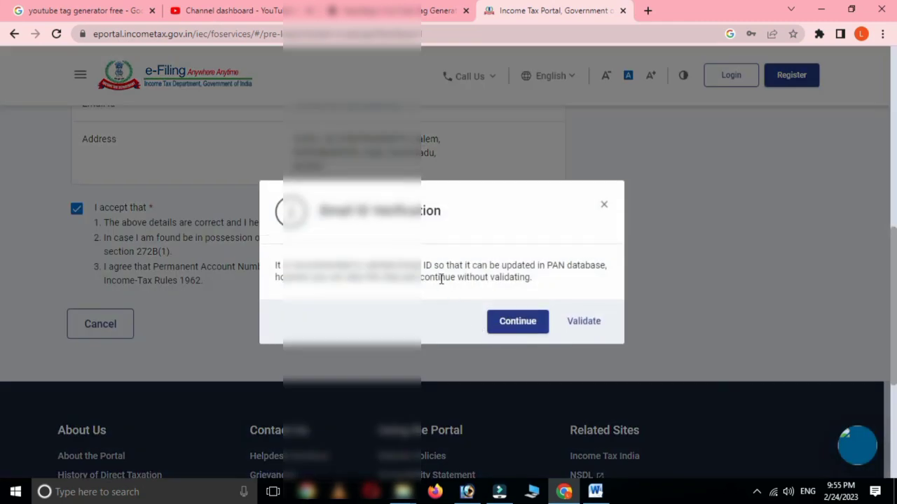
Step: Skip email validation and submit the e-PAN request, reviewing the acknowledgement
{"action": "left_click", "coordinate": [518, 321]}
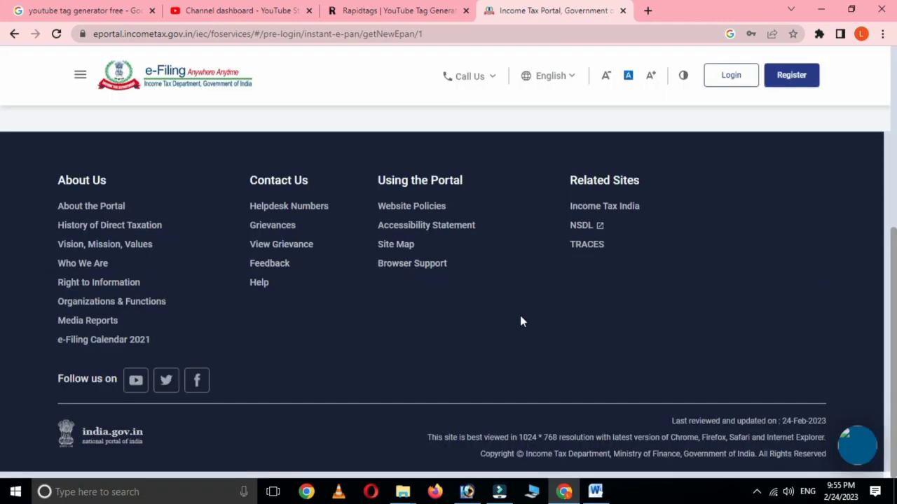
{"action": "scroll", "coordinate": [520, 321], "scroll_direction": "up", "scroll_amount": 5}
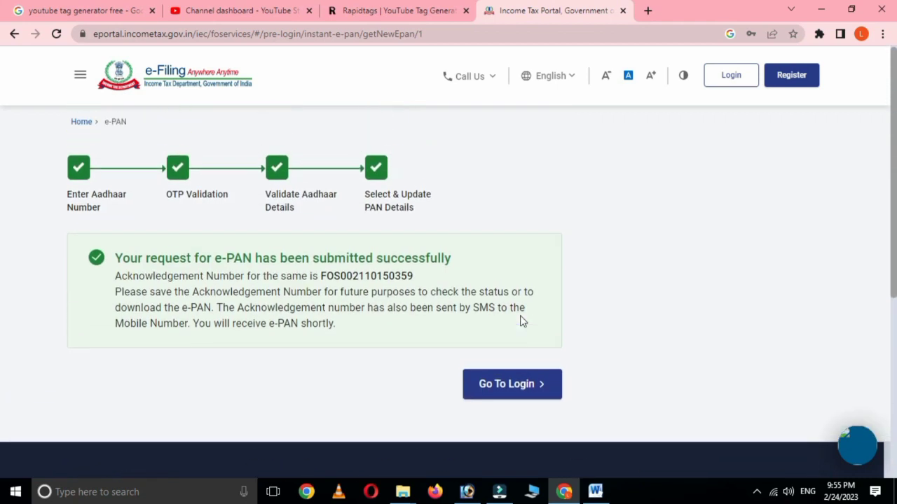
{"action": "scroll", "coordinate": [519, 318], "scroll_direction": "up", "scroll_amount": 1}
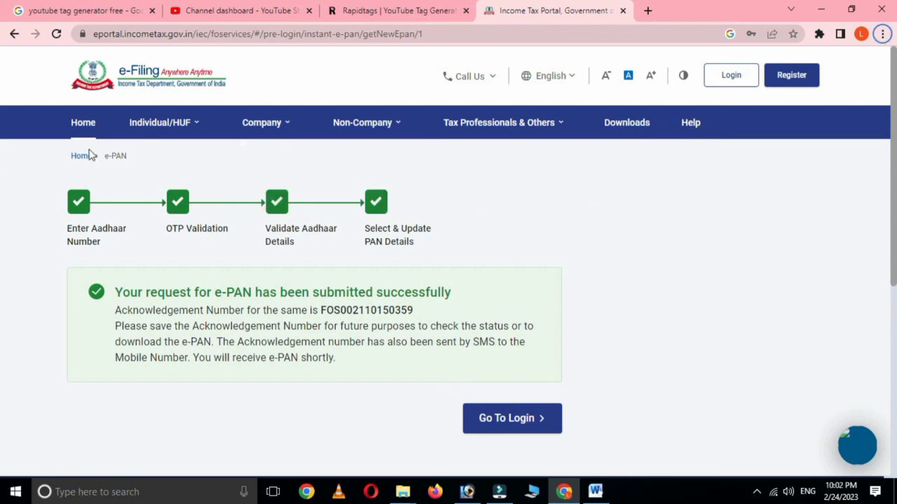
Step: Return to the portal home and search Google for 'e filing 2.0'
{"action": "left_click", "coordinate": [82, 157]}
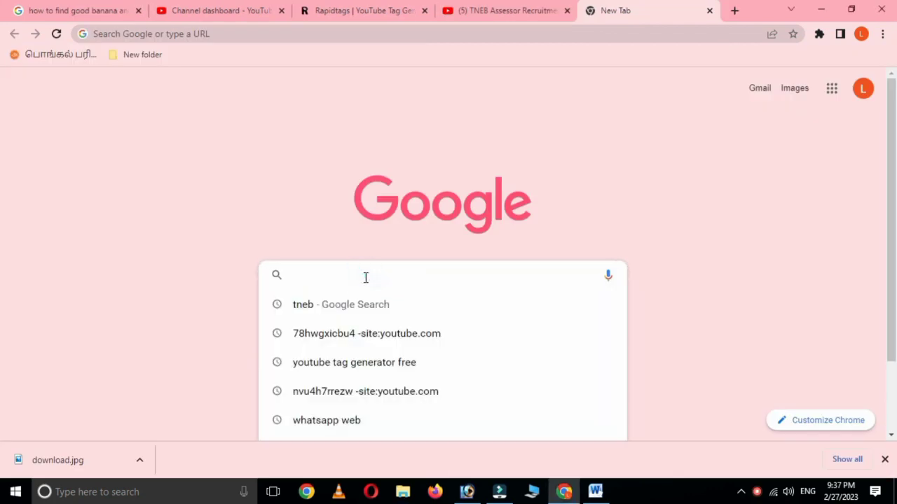
{"action": "type", "text": "efilig"}
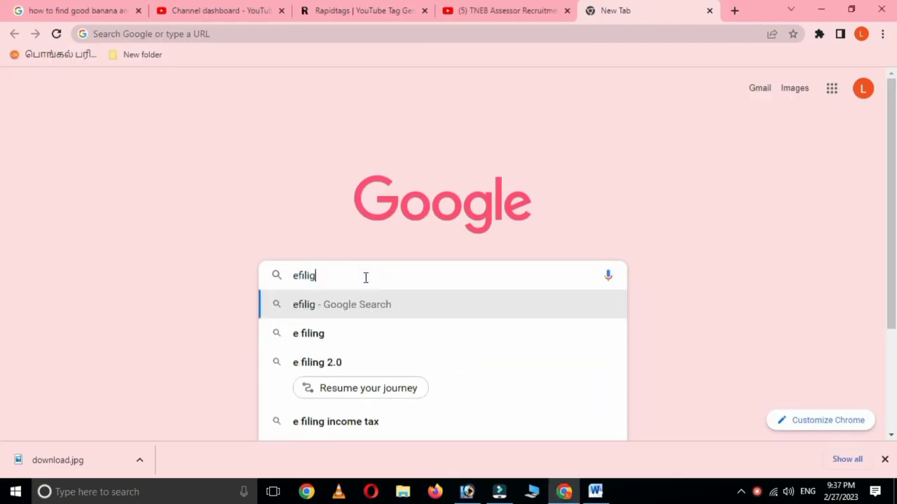
{"action": "key", "text": "BackSpace"}
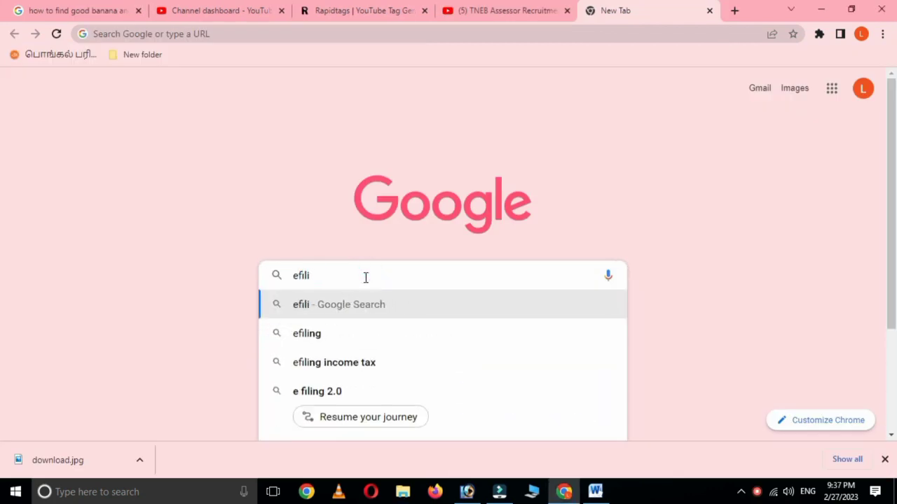
{"action": "left_click", "coordinate": [337, 394]}
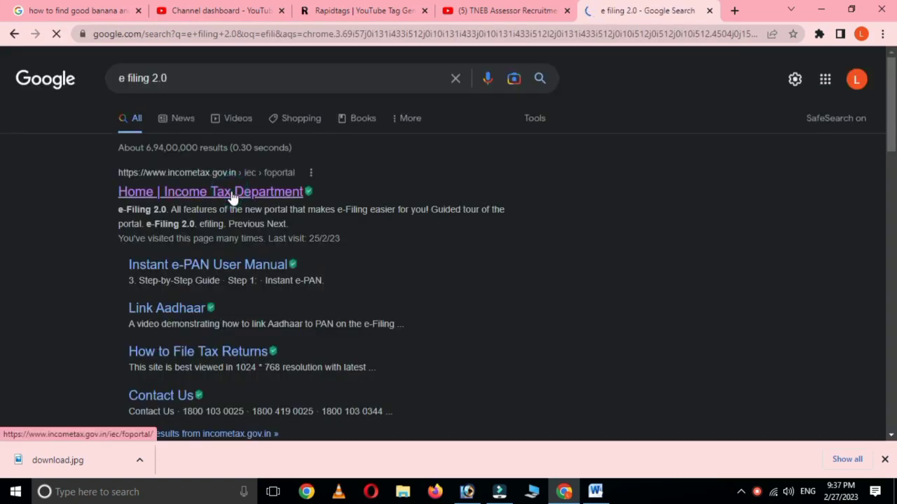
Step: Go from the Income Tax Department result through Instant E-PAN to the Check Status/Download PAN form
{"action": "left_click", "coordinate": [232, 194]}
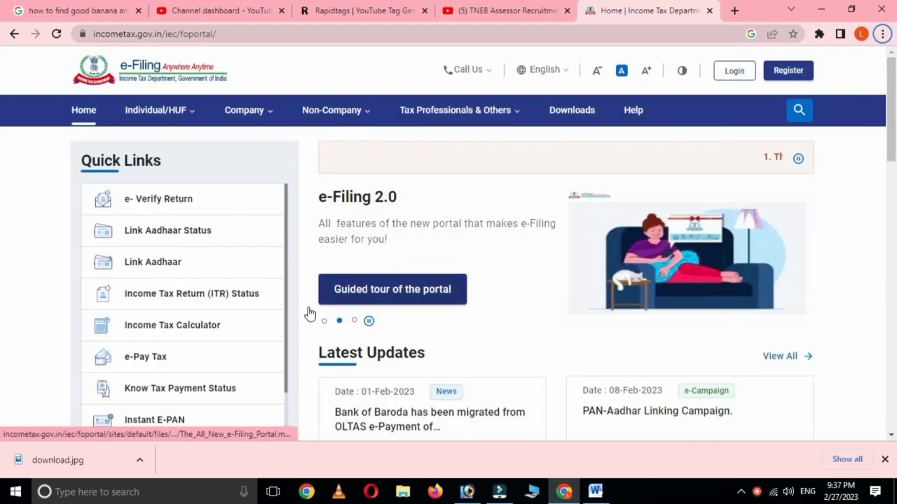
{"action": "scroll", "coordinate": [597, 334], "scroll_direction": "down", "scroll_amount": 1}
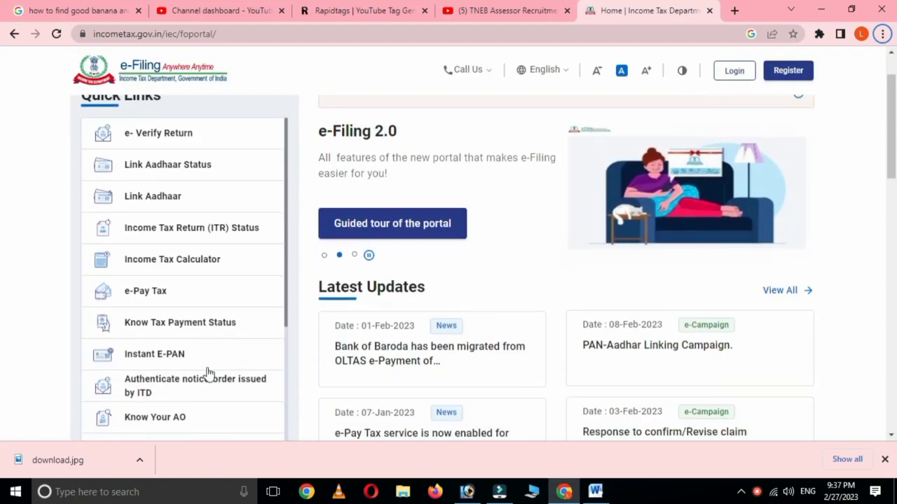
{"action": "left_click", "coordinate": [161, 354]}
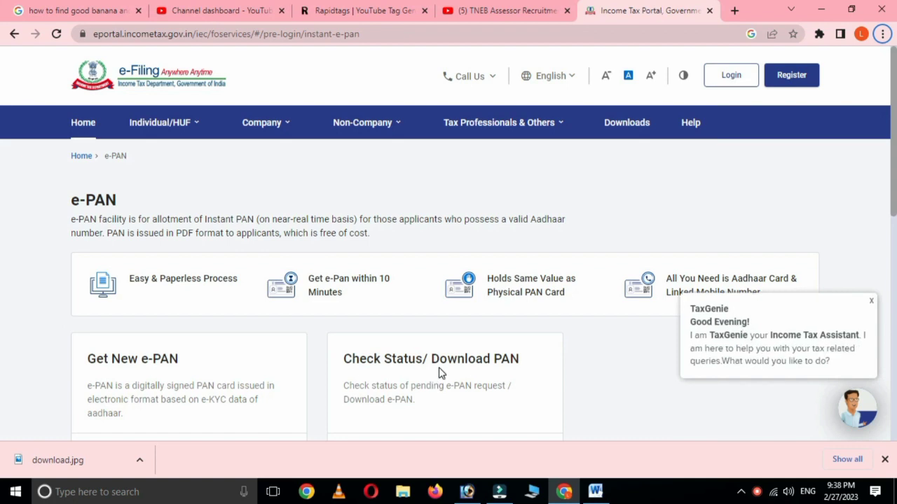
{"action": "scroll", "coordinate": [440, 374], "scroll_direction": "down", "scroll_amount": 1}
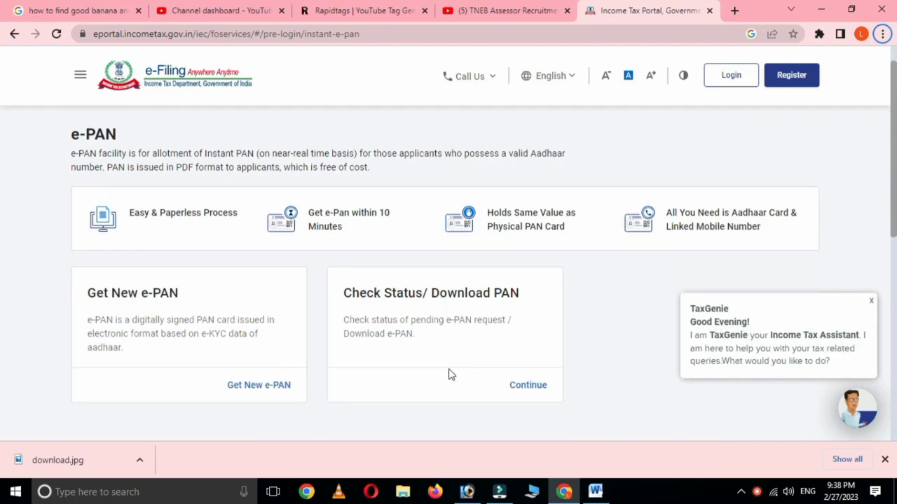
{"action": "left_click", "coordinate": [534, 387]}
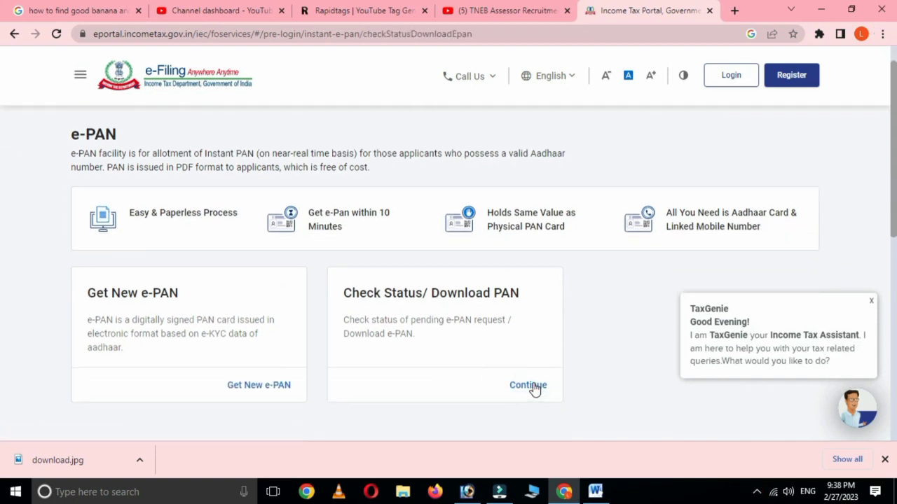
{"action": "left_click", "coordinate": [141, 333]}
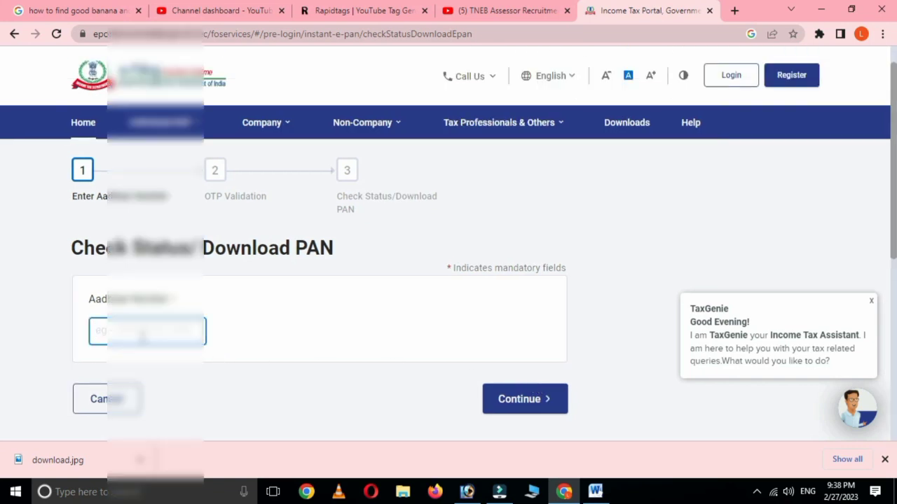
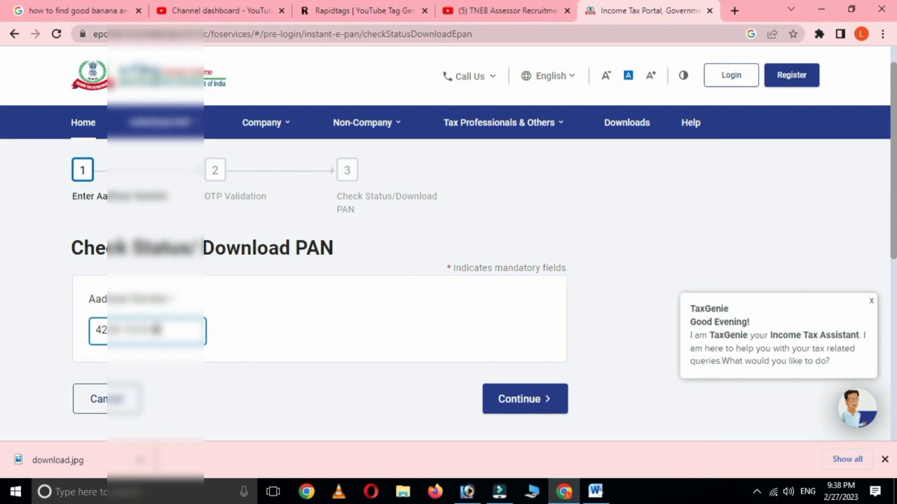
Step: Submit the Aadhaar number for the status check and move to OTP entry
{"action": "left_click", "coordinate": [520, 402]}
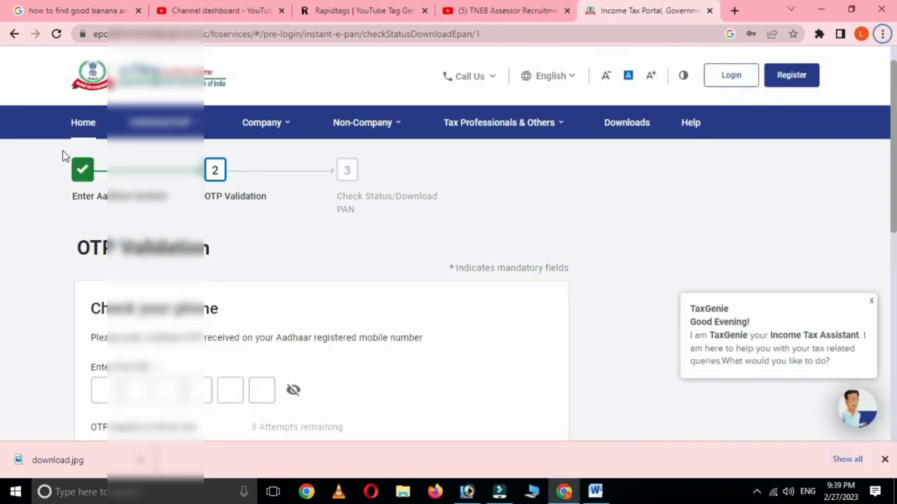
{"action": "left_click", "coordinate": [100, 390]}
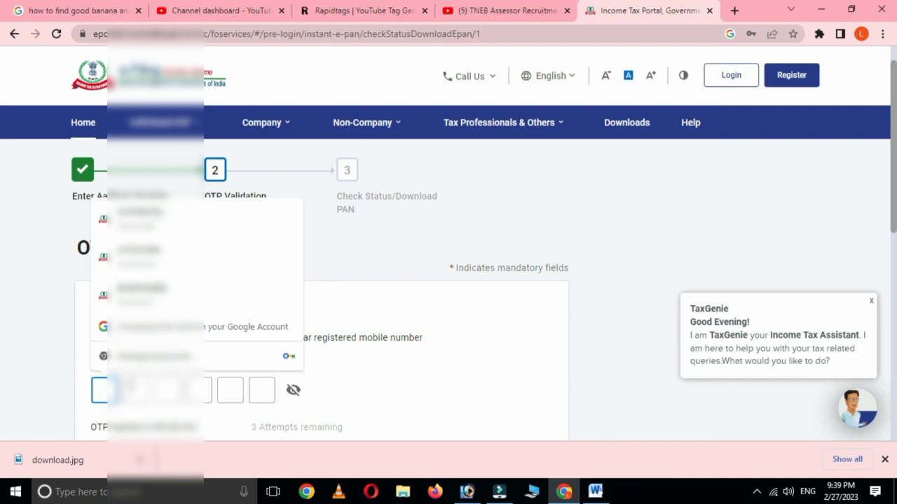
Step: Enter and validate the mobile OTP to show the e-PAN allotted on 24-Feb-2023
{"action": "type", "text": "1"}
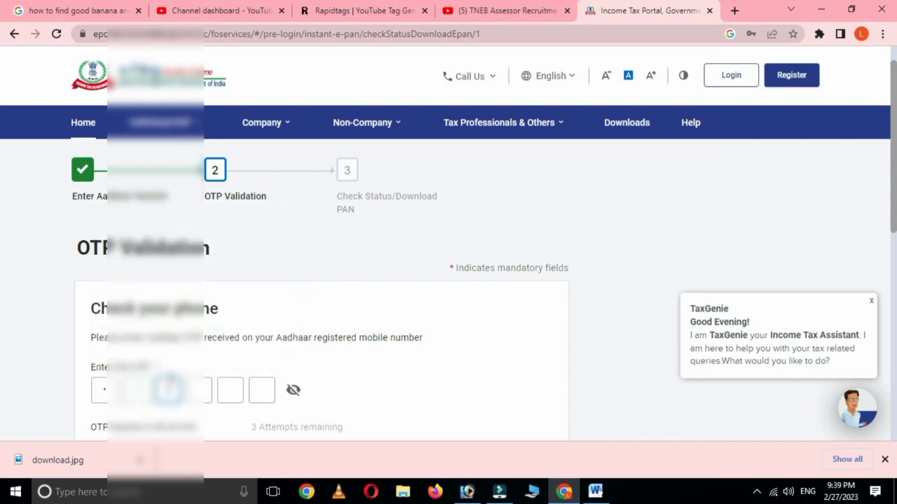
{"action": "type", "text": "11"}
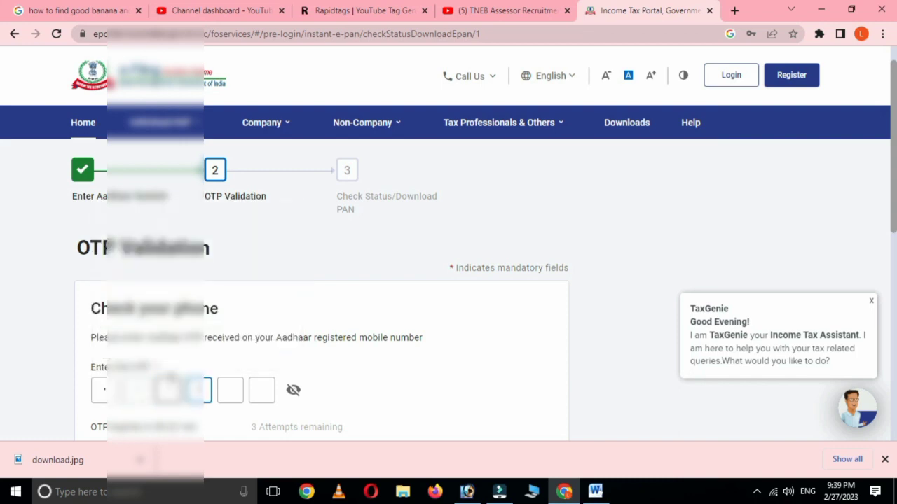
{"action": "type", "text": "11"}
{"action": "scroll", "coordinate": [366, 336], "scroll_direction": "down", "scroll_amount": 1}
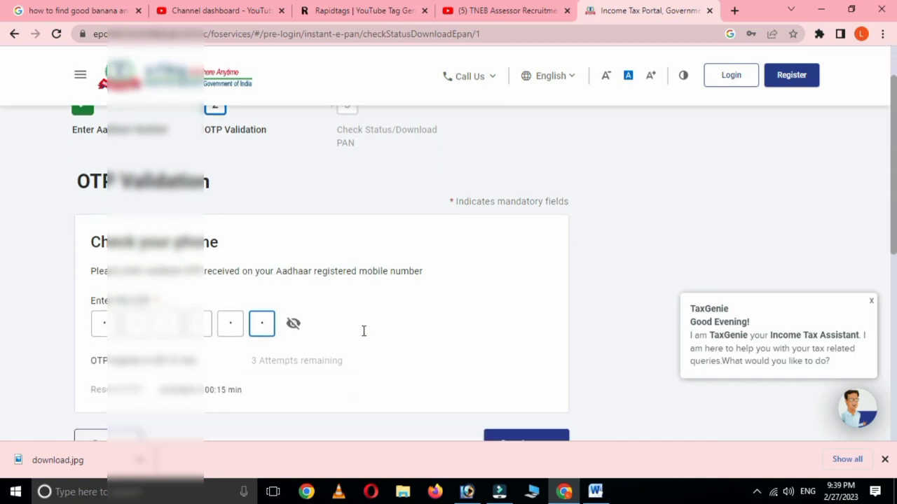
{"action": "scroll", "coordinate": [410, 357], "scroll_direction": "down", "scroll_amount": 1}
{"action": "left_click", "coordinate": [522, 382]}
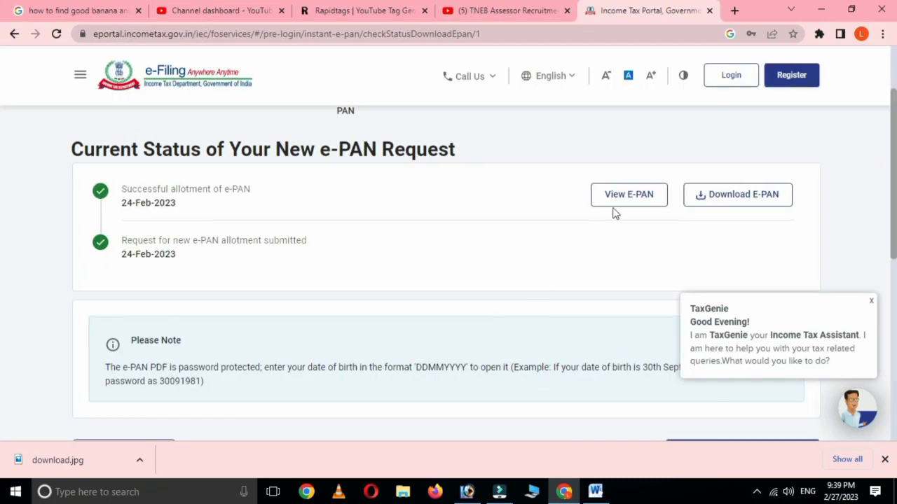
Step: Dismiss the TaxGenie popup, download the e-PAN PDF, and open it from Chrome's download bar
{"action": "left_click", "coordinate": [870, 300]}
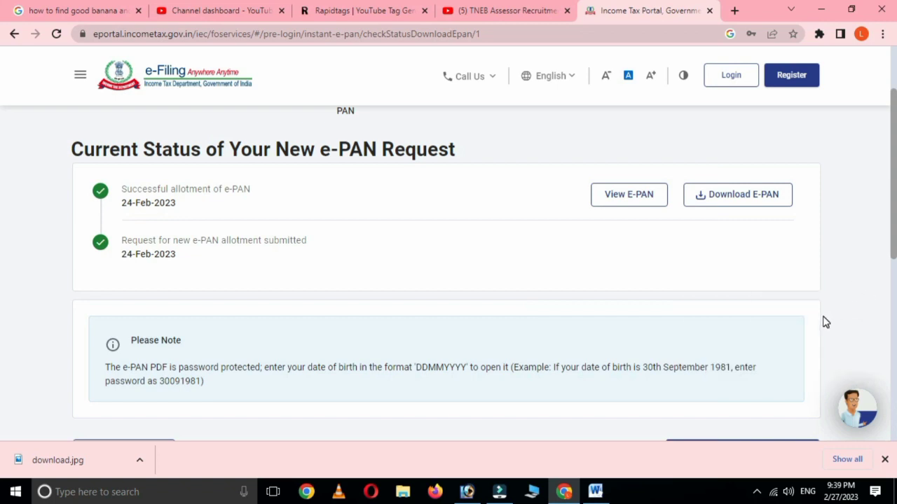
{"action": "left_click", "coordinate": [750, 199]}
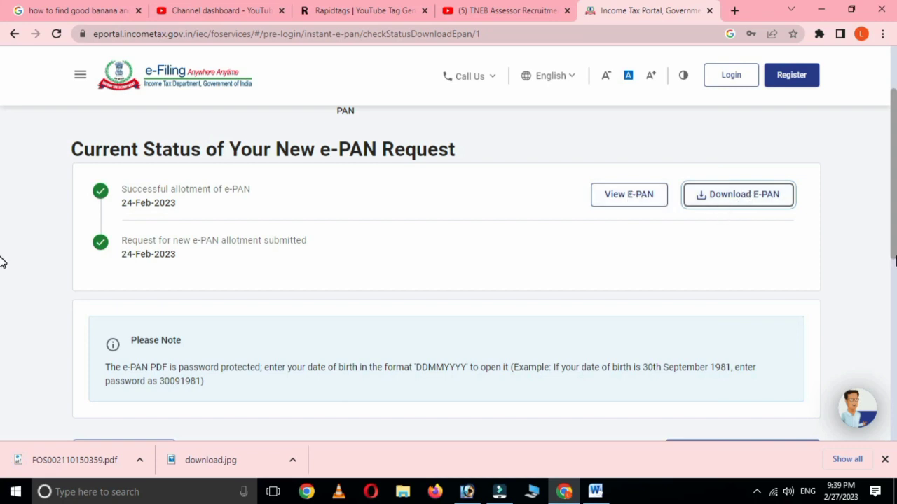
{"action": "left_click", "coordinate": [77, 459]}
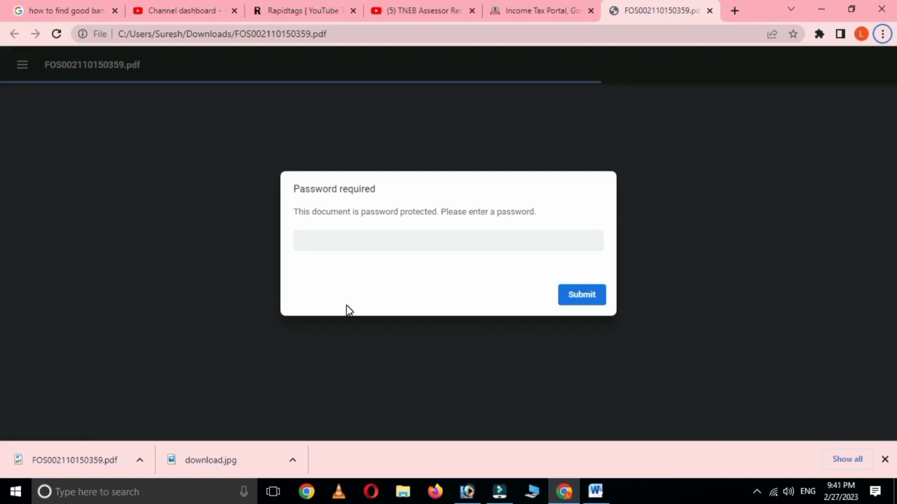
Step: Enter the date-of-birth password (DDMMYYYY) to unlock the e-PAN PDF in Chrome's viewer
{"action": "left_click", "coordinate": [398, 241]}
{"action": "type", "text": "1234"}
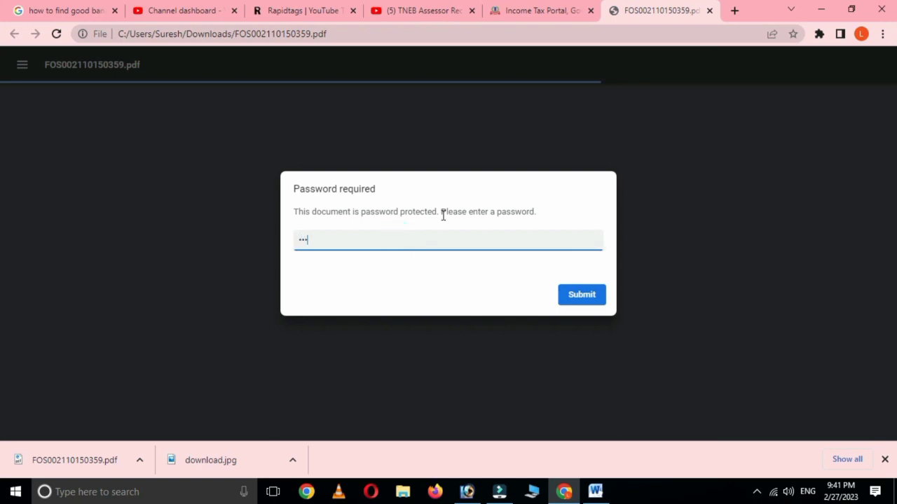
{"action": "type", "text": "5678"}
{"action": "left_click", "coordinate": [578, 295]}
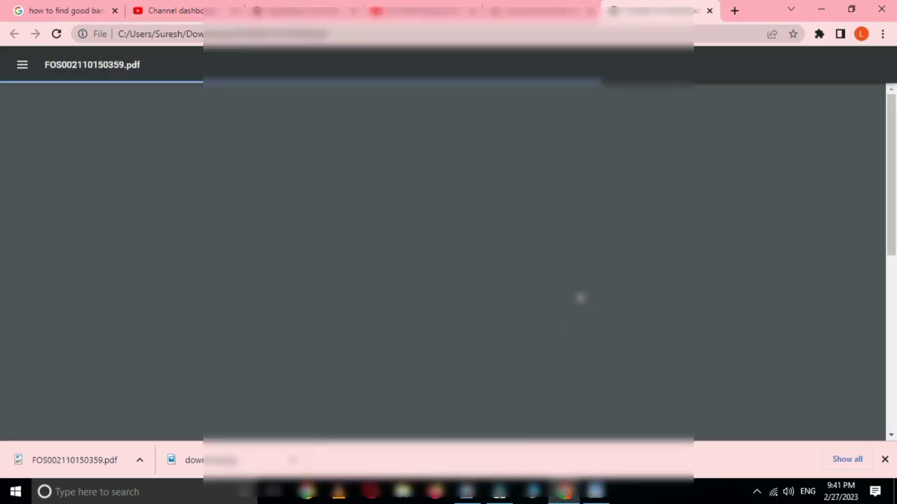
{"action": "scroll", "coordinate": [517, 308], "scroll_direction": "down", "scroll_amount": 3}
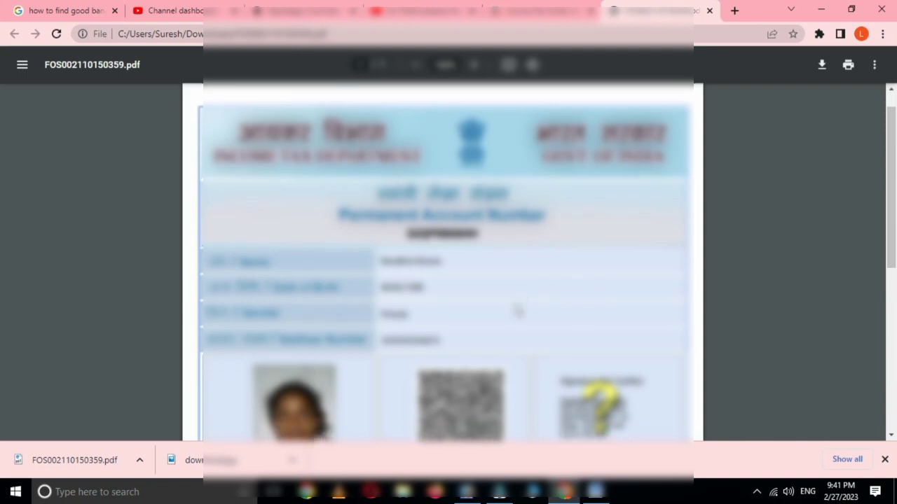
{"action": "scroll", "coordinate": [443, 263], "scroll_direction": "down", "scroll_amount": 3}
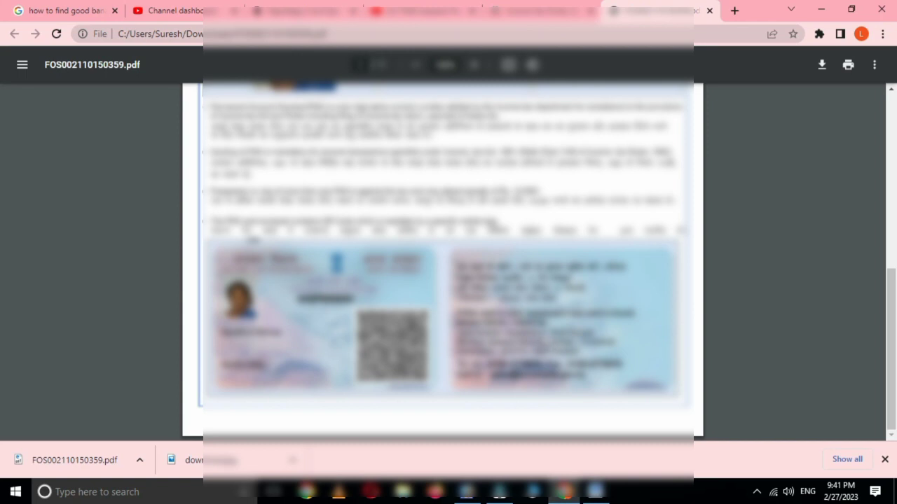
{"action": "scroll", "coordinate": [443, 263], "scroll_direction": "up", "scroll_amount": 1}
{"action": "scroll", "coordinate": [443, 263], "scroll_direction": "up", "scroll_amount": 1}
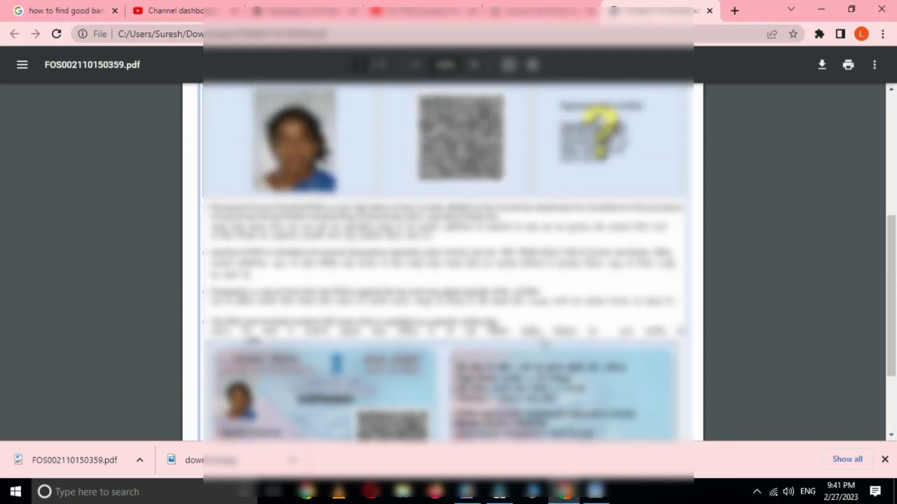
{"action": "scroll", "coordinate": [553, 348], "scroll_direction": "up", "scroll_amount": 4}
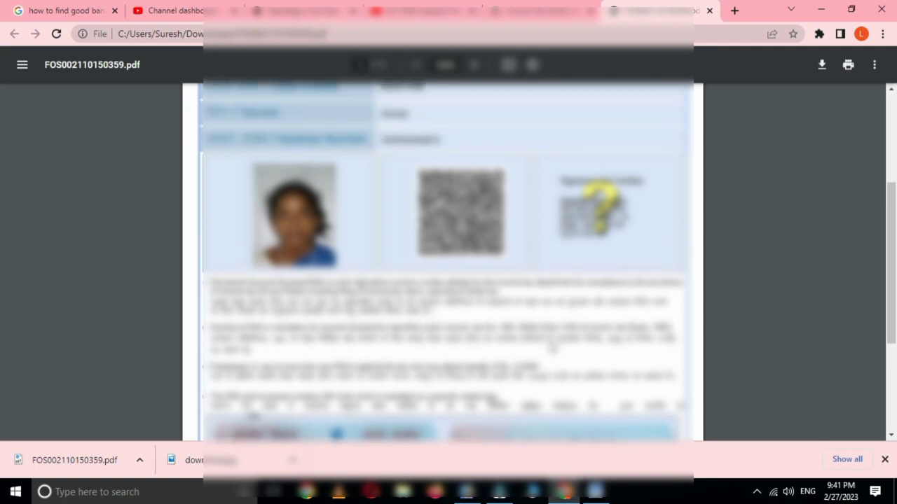
{"action": "scroll", "coordinate": [558, 355], "scroll_direction": "down", "scroll_amount": 5}
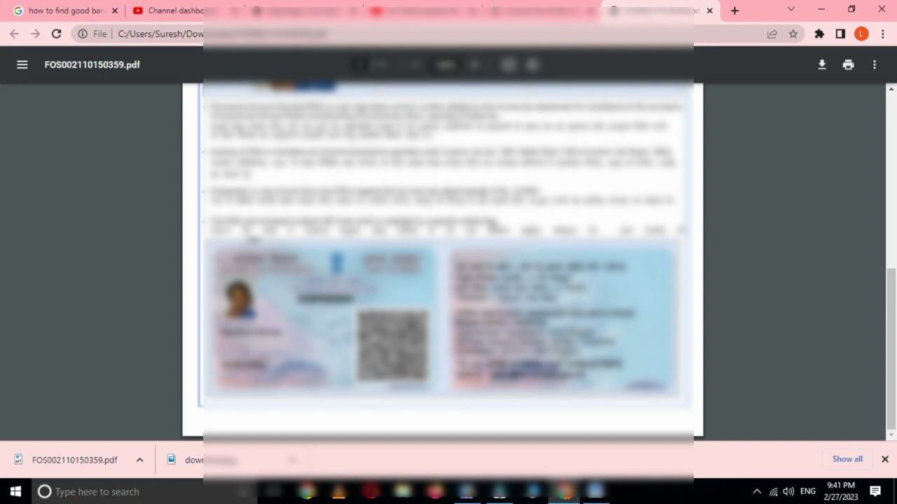
{"action": "scroll", "coordinate": [577, 352], "scroll_direction": "up", "scroll_amount": 8}
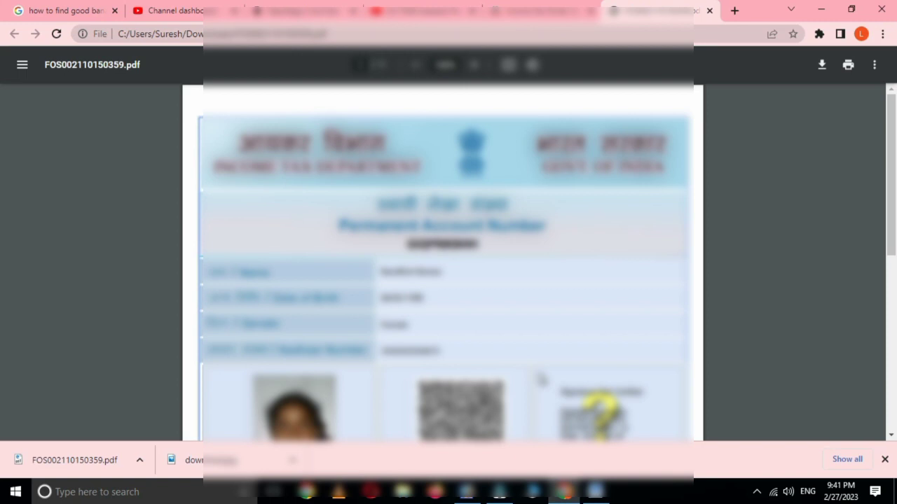
{"action": "scroll", "coordinate": [543, 378], "scroll_direction": "down", "scroll_amount": 5}
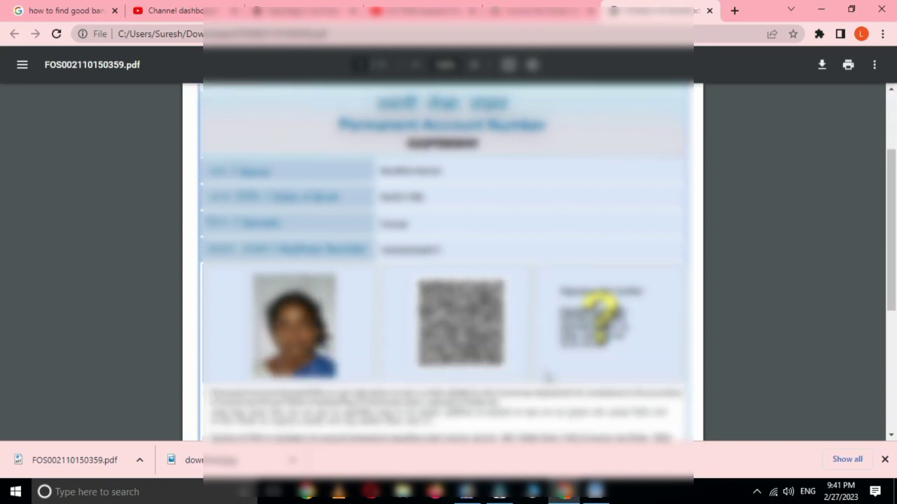
{"action": "scroll", "coordinate": [550, 377], "scroll_direction": "down", "scroll_amount": 5}
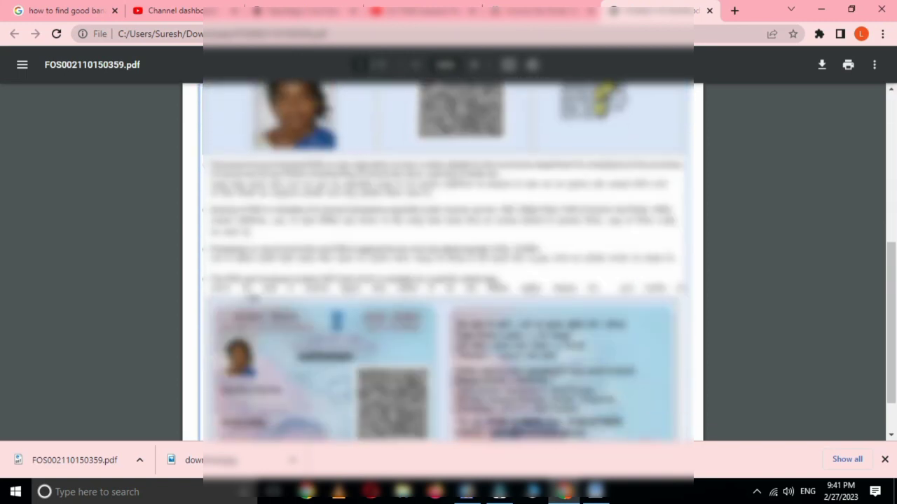
{"action": "scroll", "coordinate": [550, 378], "scroll_direction": "up", "scroll_amount": 10}
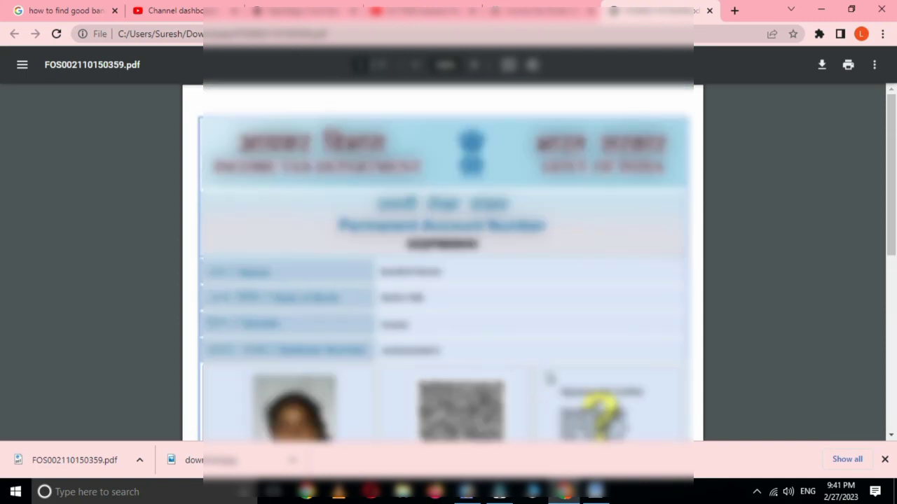